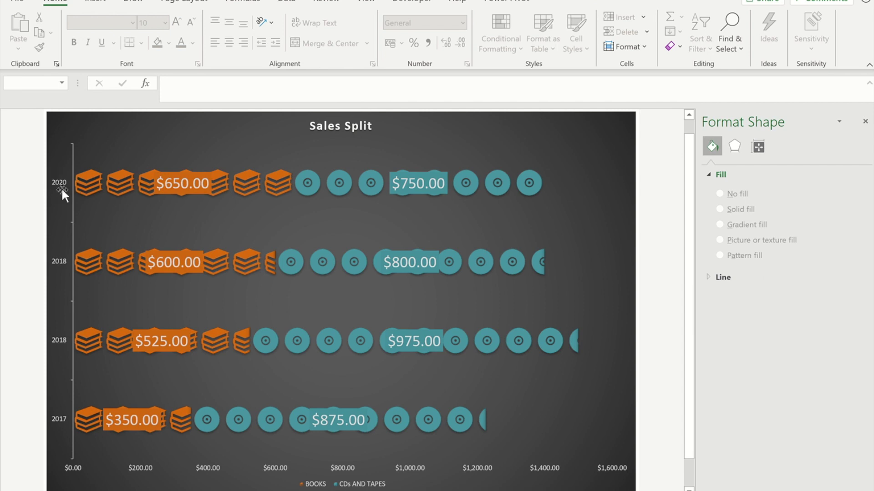
Switch back to the Data worksheet with the BOOKS vs CDs AND TAPES and Fiction tables.
mouse_move(258, 330)
key("ctrl+Page_Up")
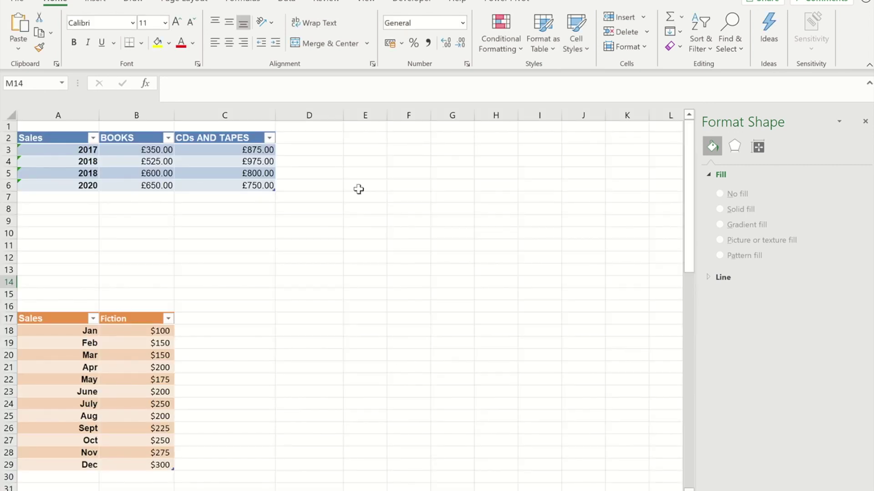
Insert a 2-D stacked bar chart from the sales range A2:C6.
left_click_drag(41, 139, 239, 184)
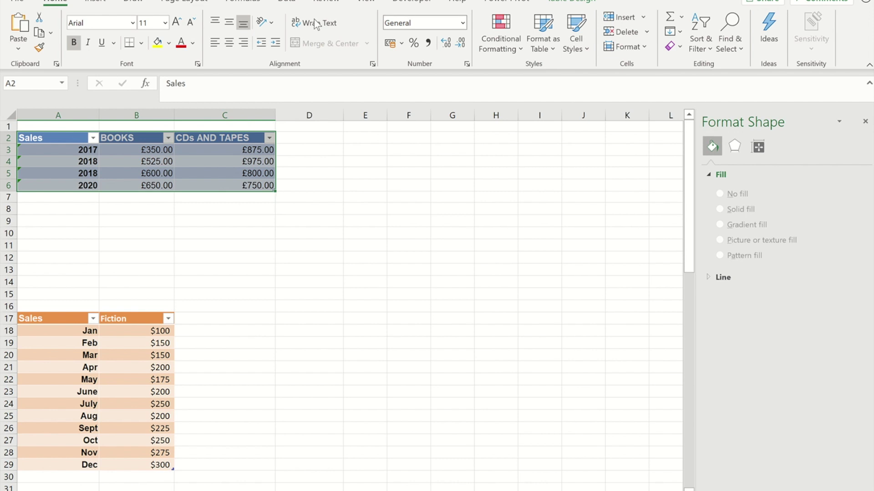
left_click(96, 2)
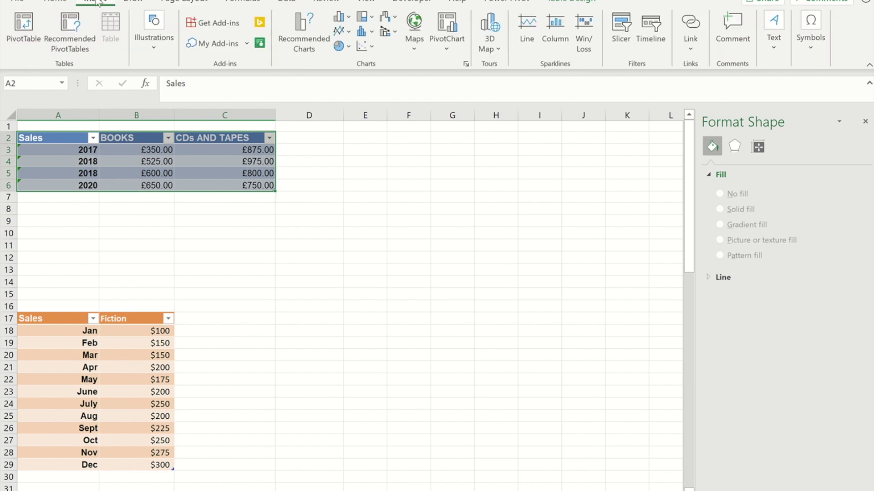
left_click(348, 17)
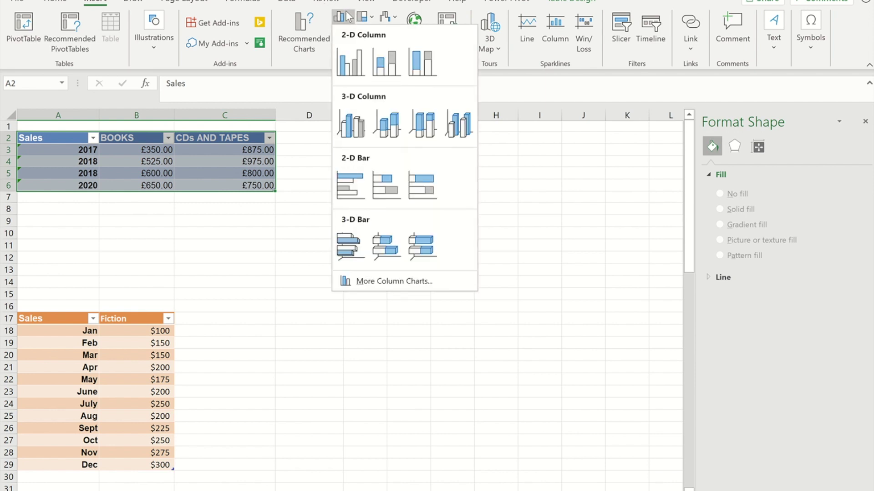
left_click(385, 185)
left_click_drag(450, 171, 425, 220)
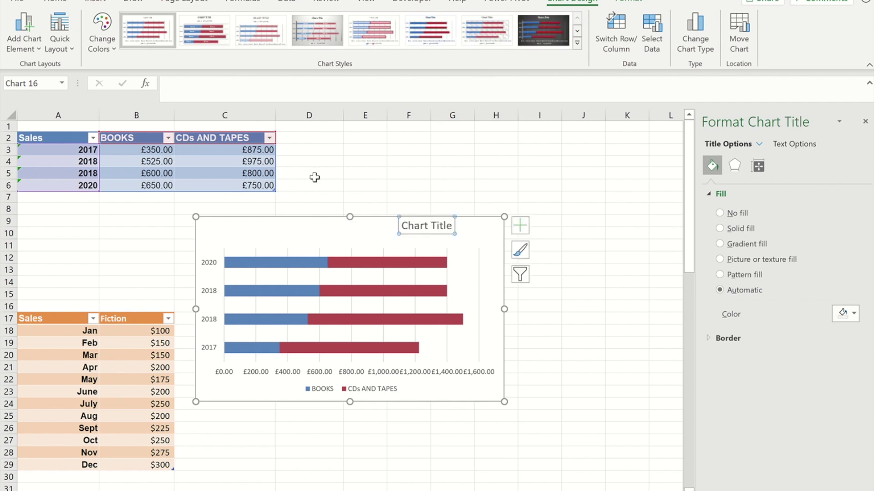
Undo the title move, place the chart beside the table and apply dark Style 8.
key("ctrl+z")
left_click_drag(437, 220, 534, 139)
left_click(536, 33)
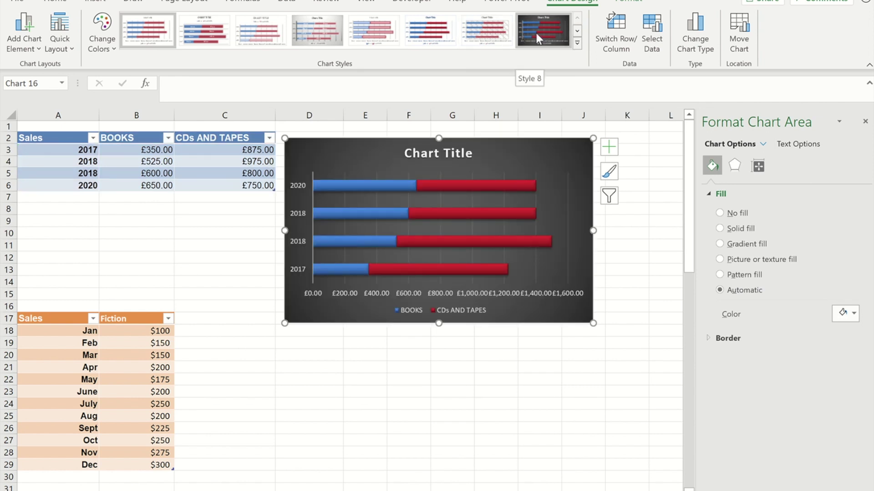
left_click(536, 32)
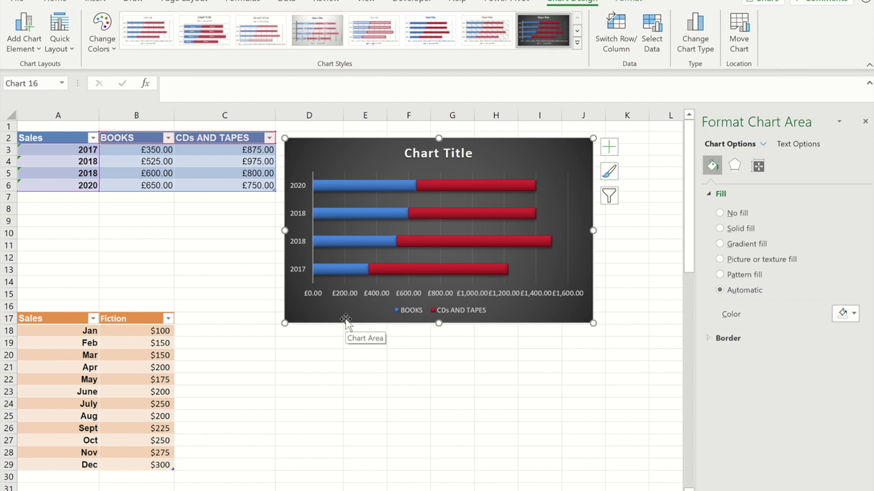
left_click(327, 359)
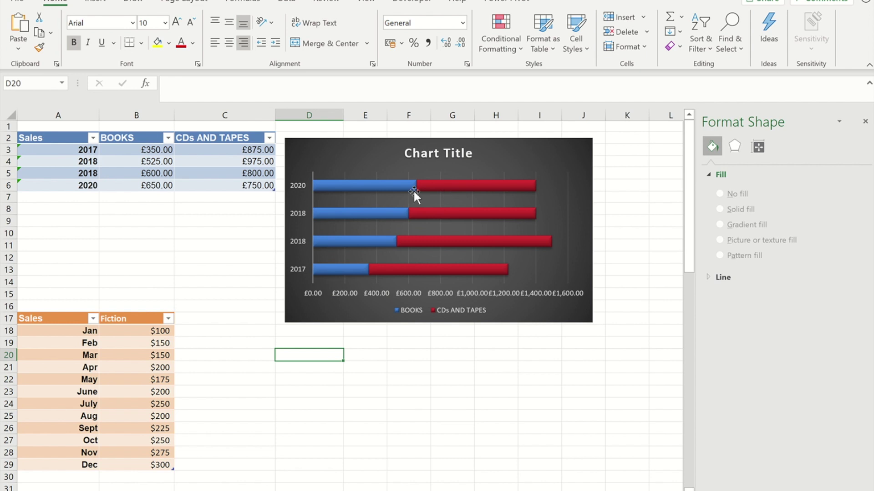
Insert the black stacked-books icon found by searching 'books'.
left_click(98, 3)
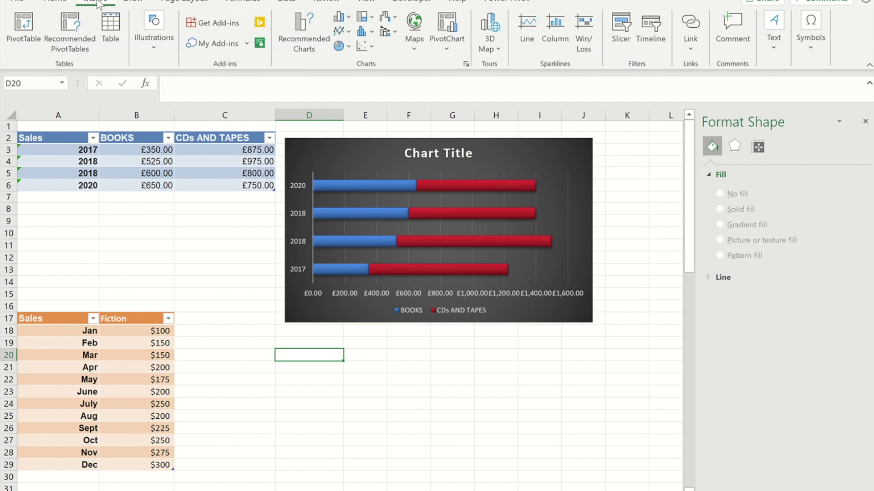
left_click(153, 53)
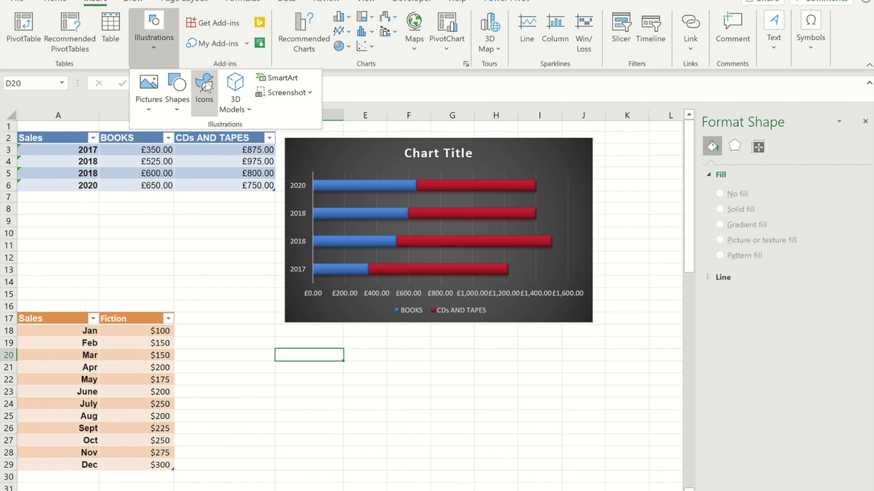
left_click(200, 106)
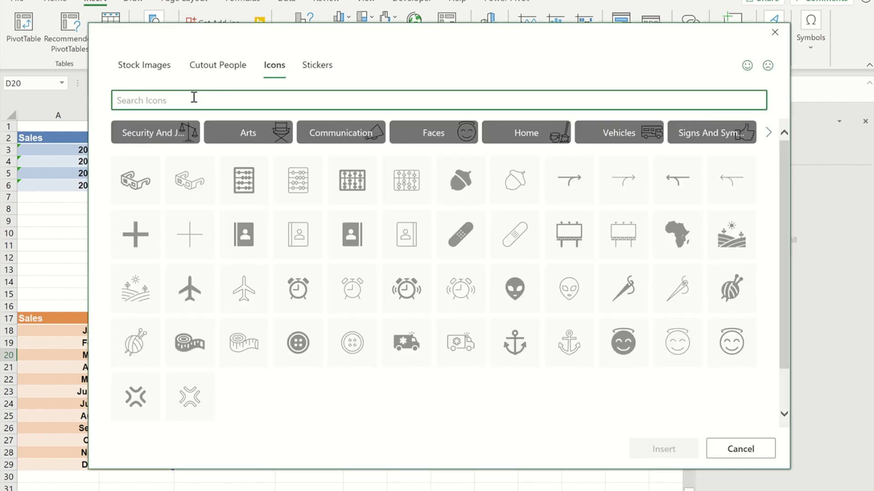
type("books")
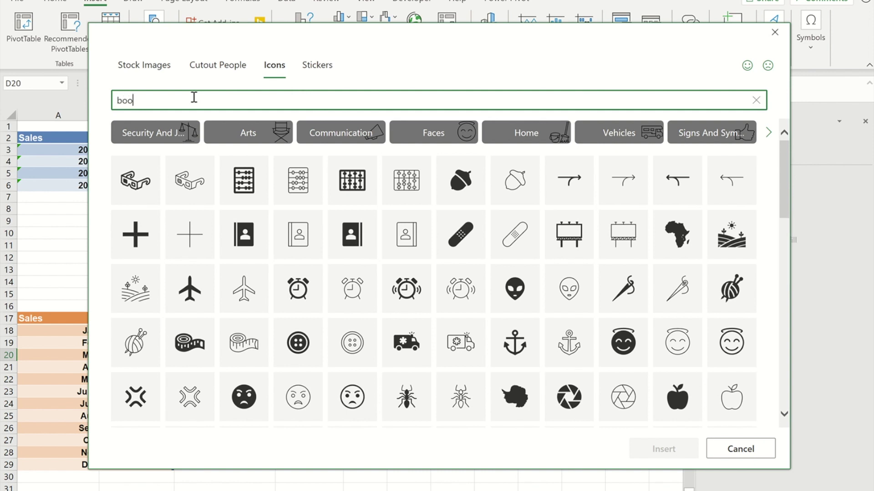
left_click(165, 148)
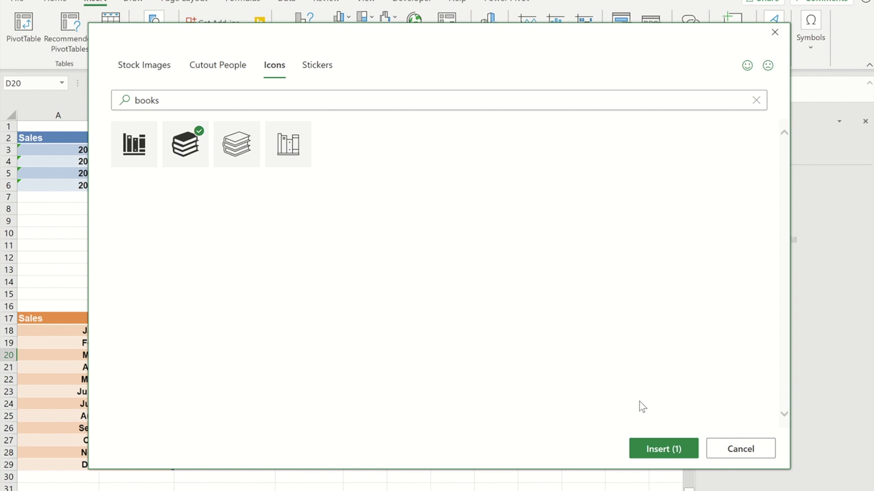
left_click(662, 450)
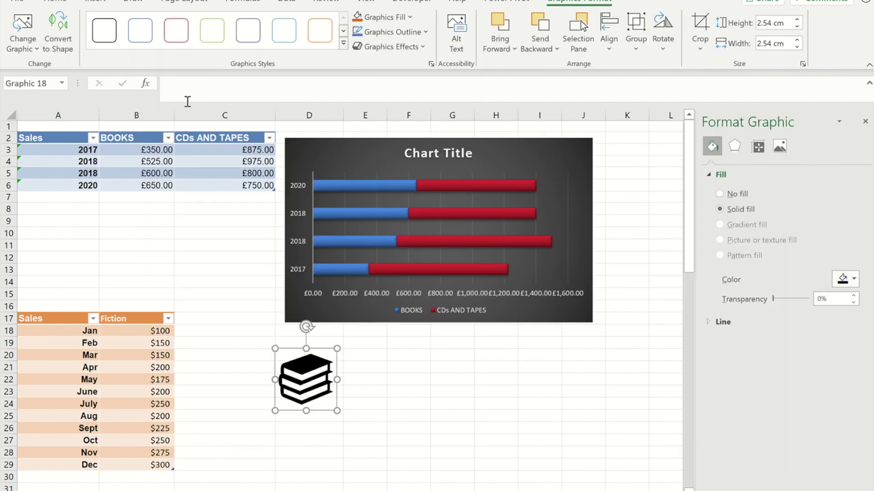
left_click(400, 354)
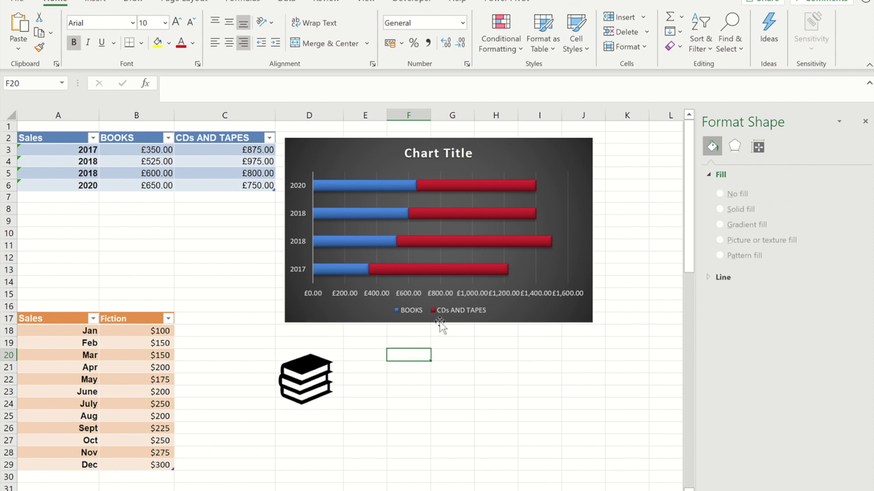
Insert the filled black CD icon found by searching 'cd'.
left_click(91, 2)
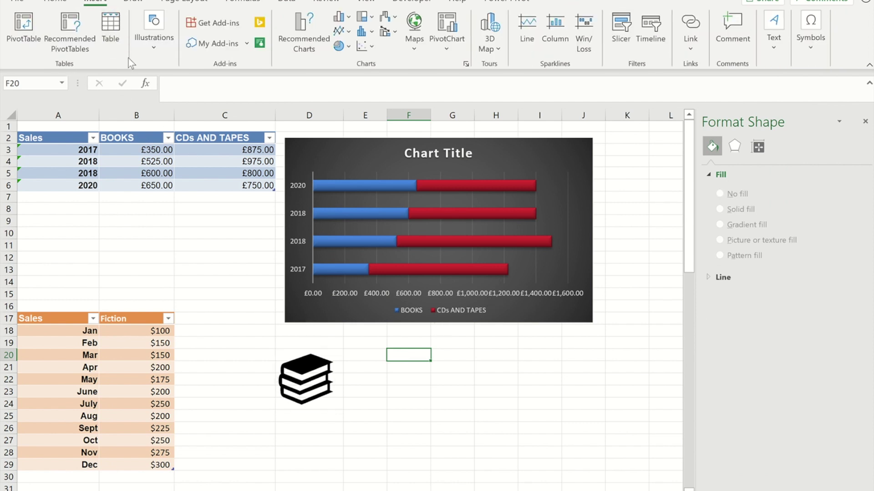
left_click(161, 51)
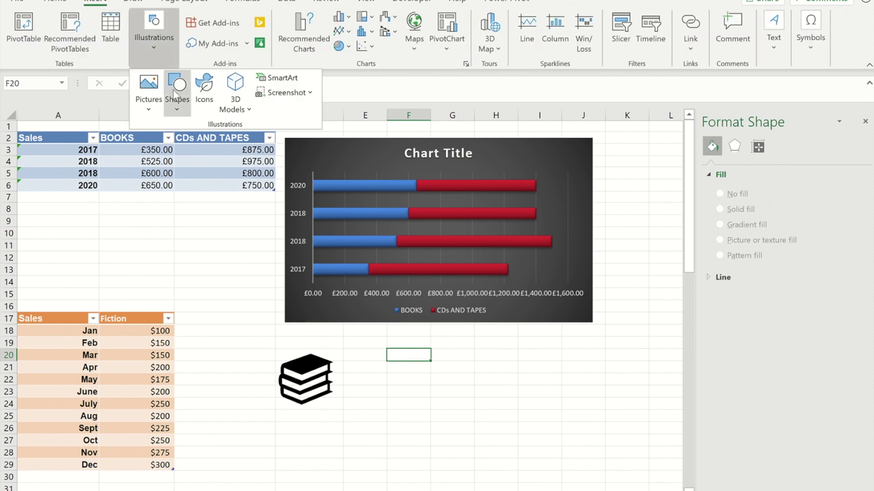
left_click(388, 319)
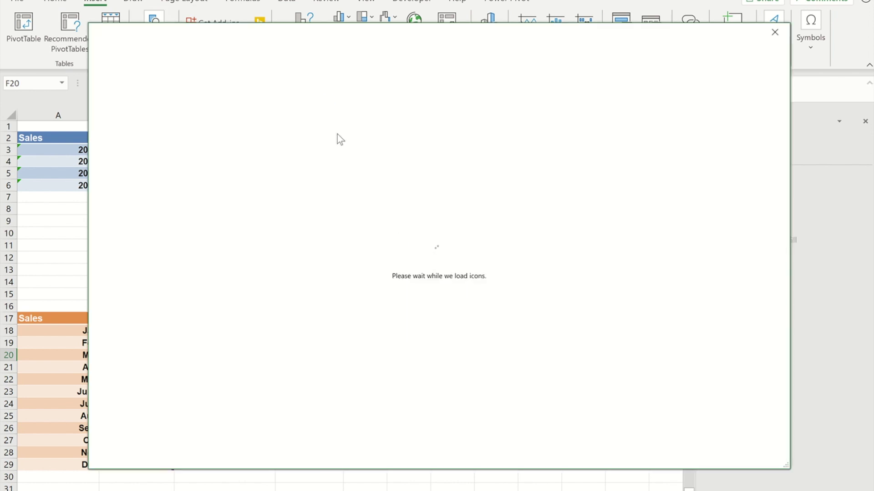
type("cd")
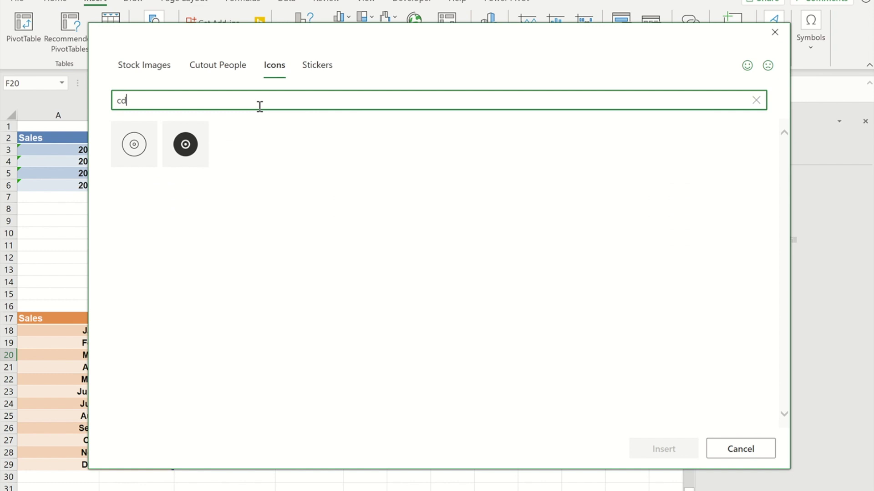
left_click(195, 146)
left_click(673, 448)
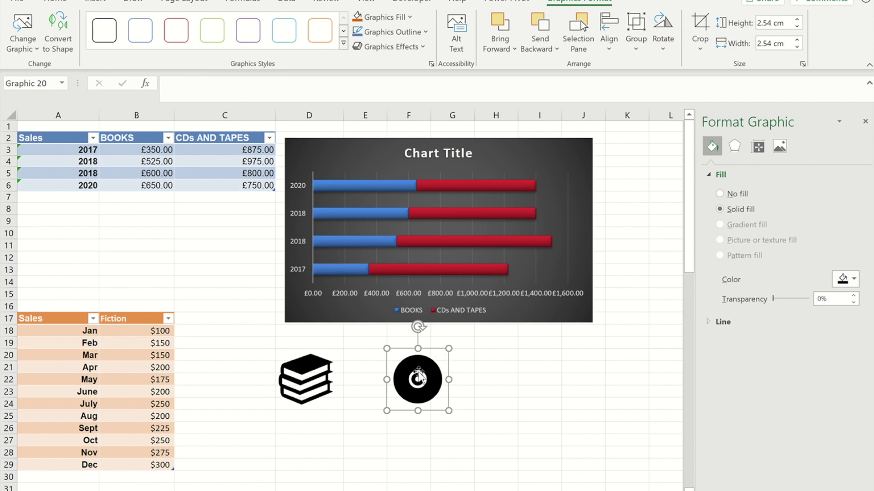
Recolour the books icon blue and the CD icon orange using Graphics Fill.
left_click(306, 370)
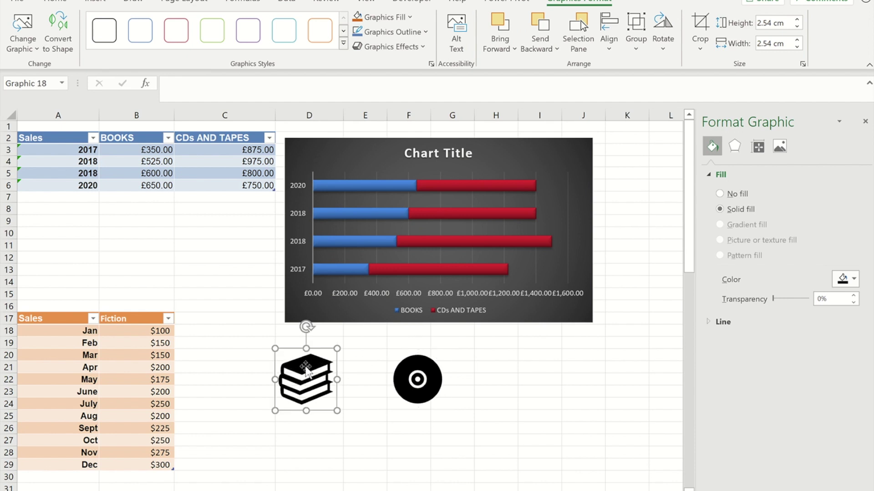
left_click(410, 19)
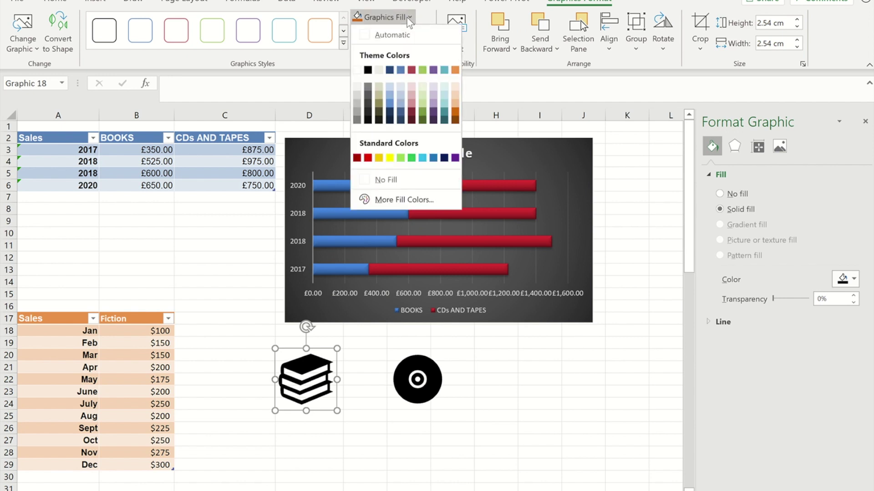
left_click(390, 104)
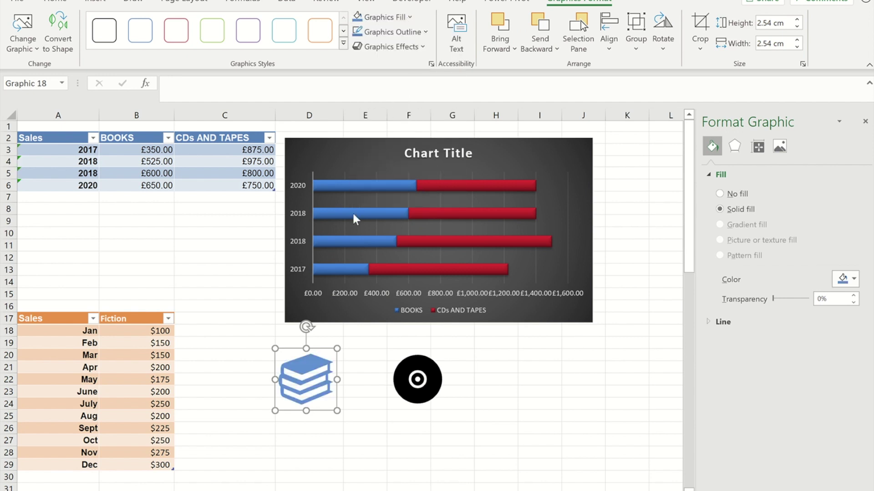
left_click(404, 384)
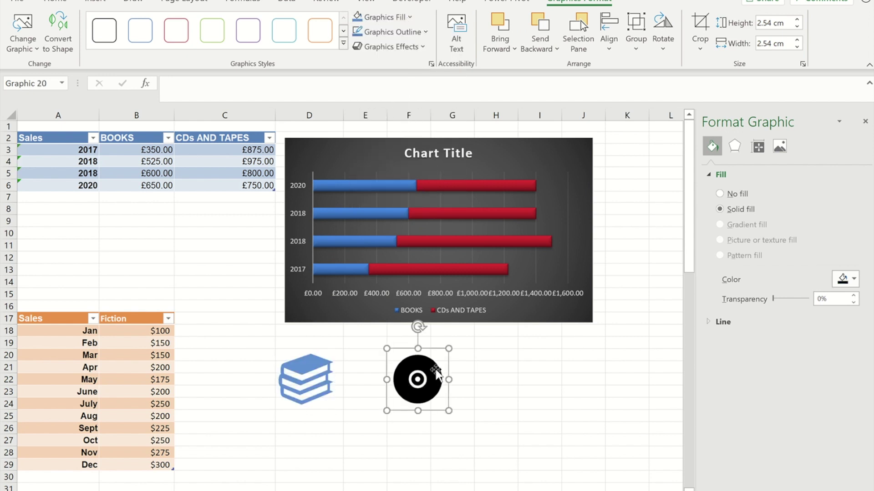
left_click(409, 18)
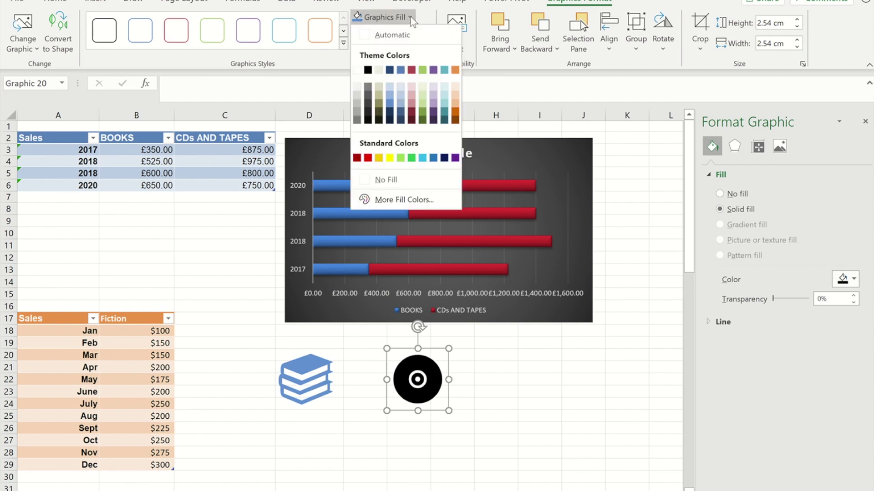
left_click(455, 112)
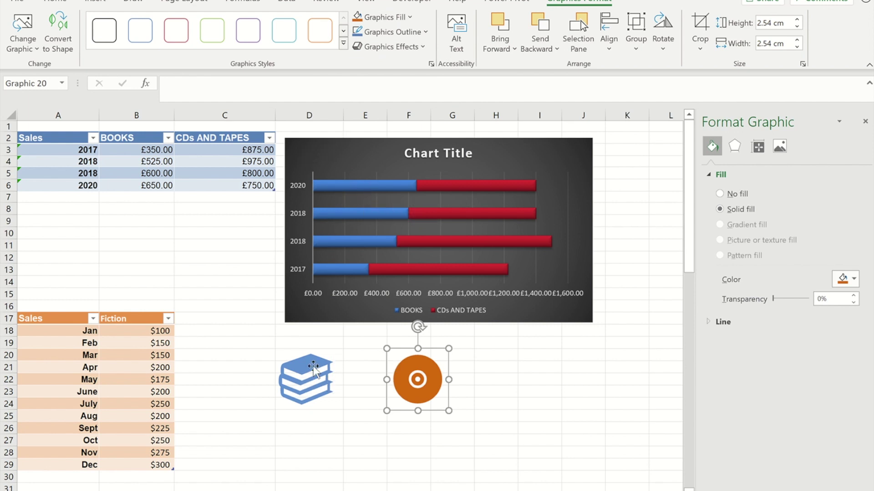
left_click(318, 385)
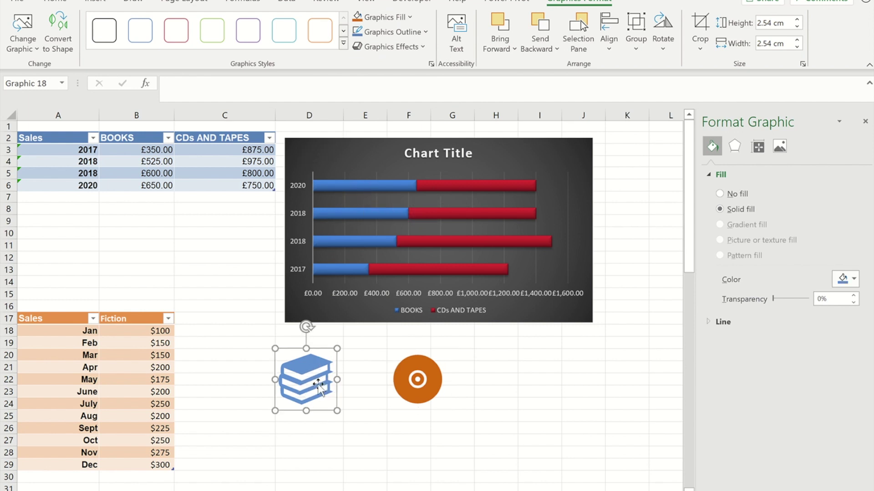
left_click(349, 186)
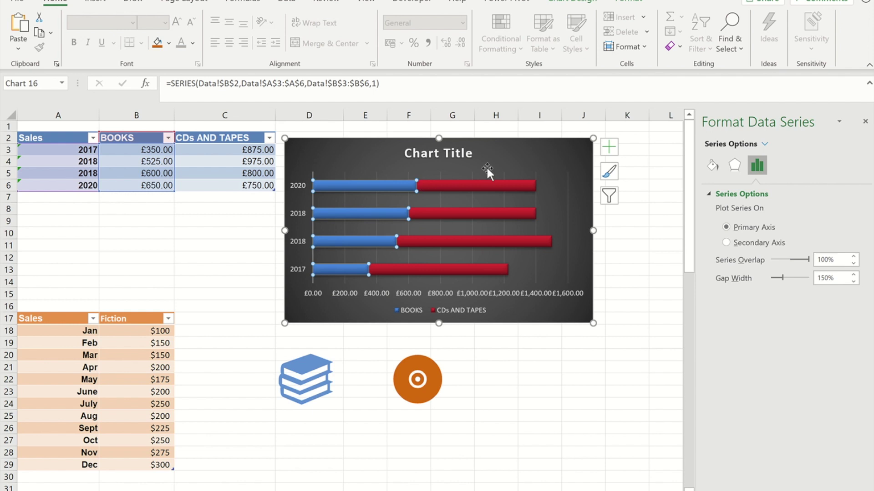
Fill the BOOKS bars with the copied books icon as a Clipboard picture fill.
mouse_move(354, 188)
left_click(712, 166)
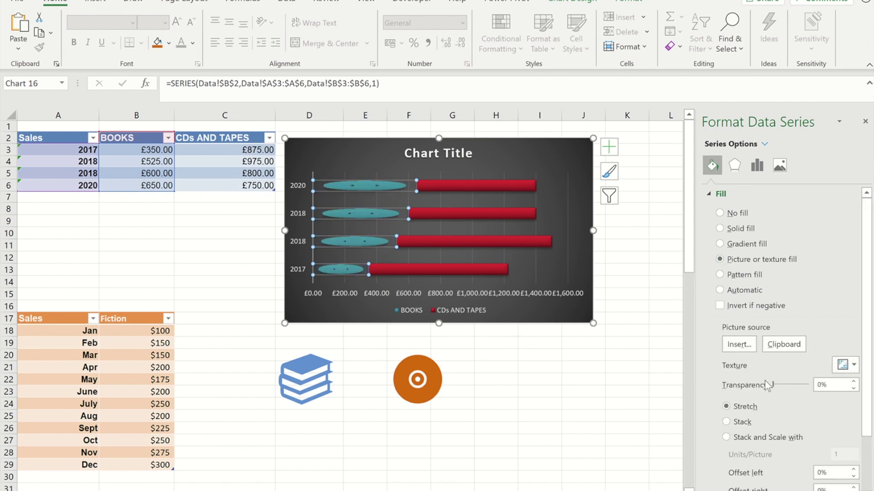
left_click(789, 350)
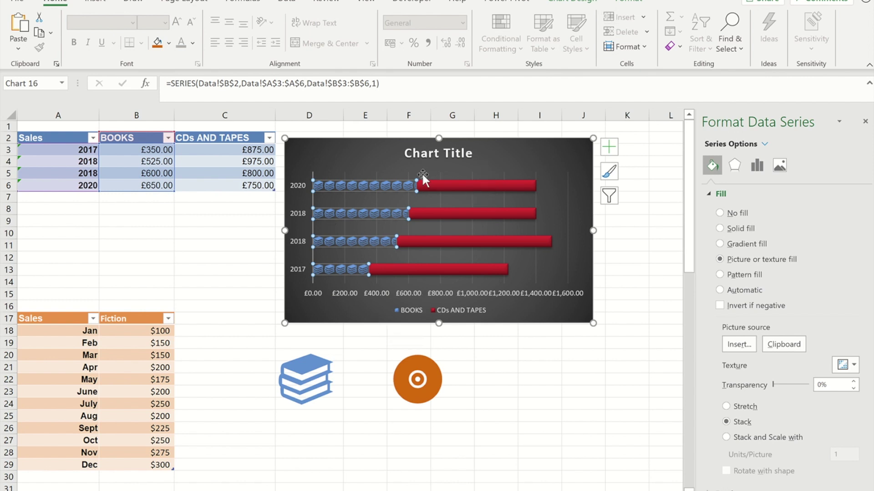
Set the BOOKS picture fill to Stack, then select the CDs AND TAPES bars.
left_click(472, 190)
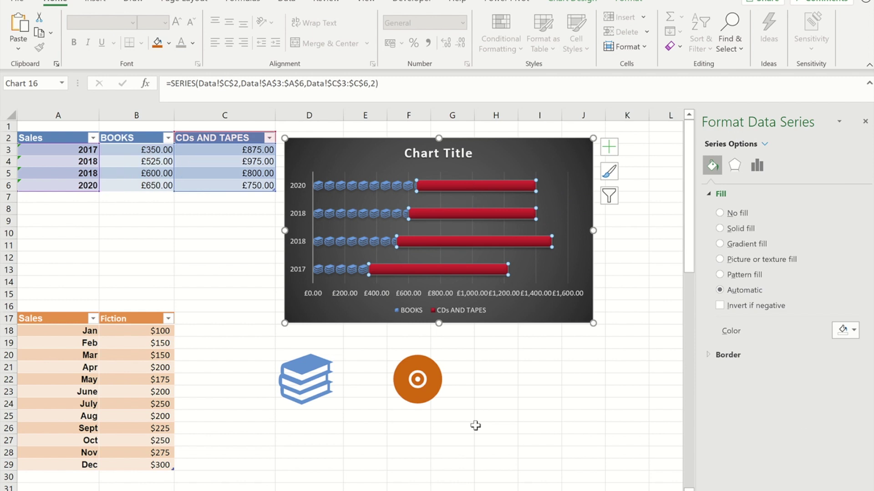
Fill the CDs AND TAPES bars with the copied orange CD picture, set to Stack.
left_click(405, 373)
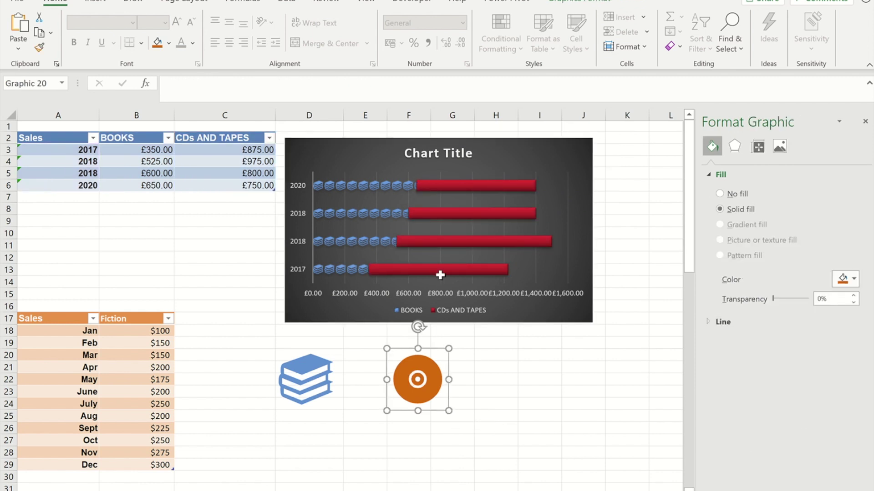
left_click(460, 185)
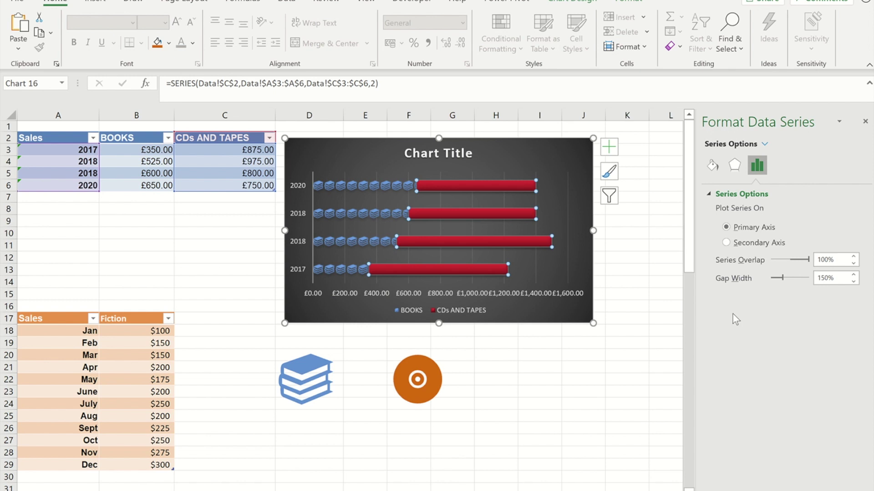
left_click(712, 165)
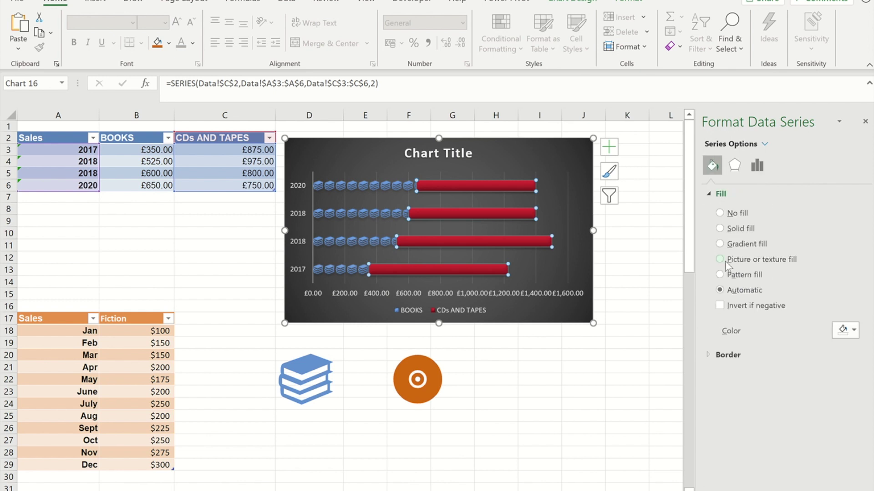
left_click(787, 344)
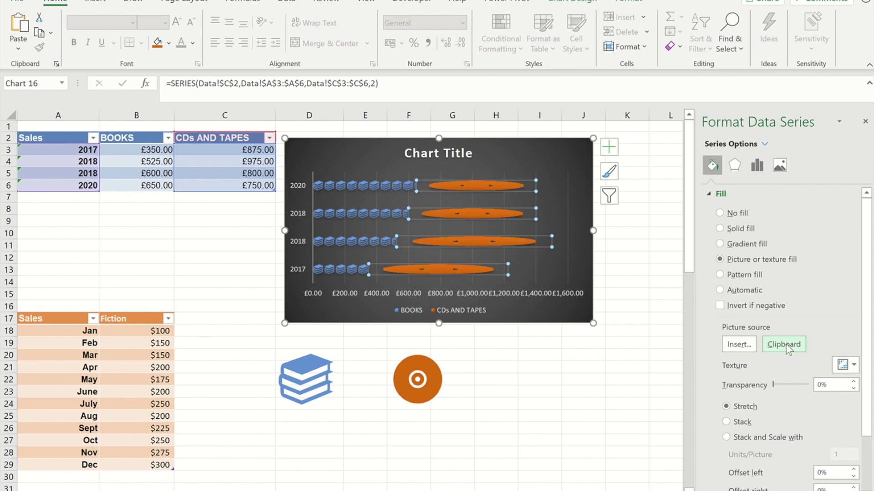
left_click(726, 421)
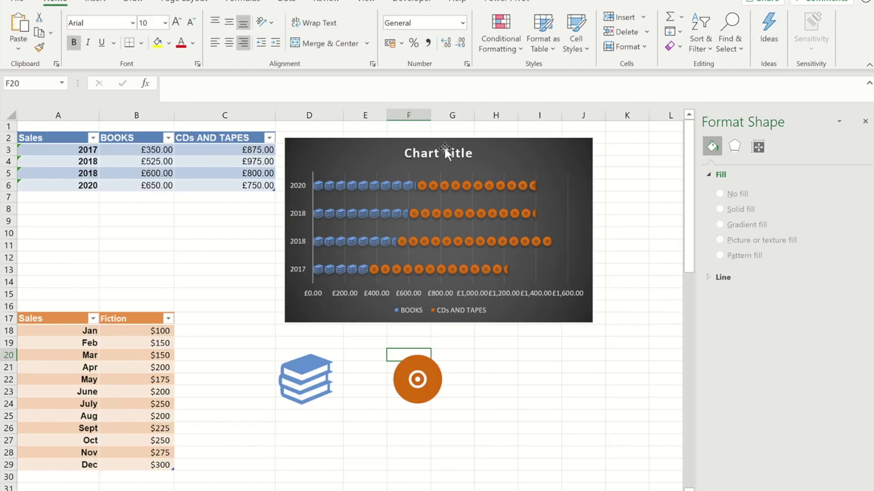
Change the chart title to 'Sales Split'.
left_click(445, 154)
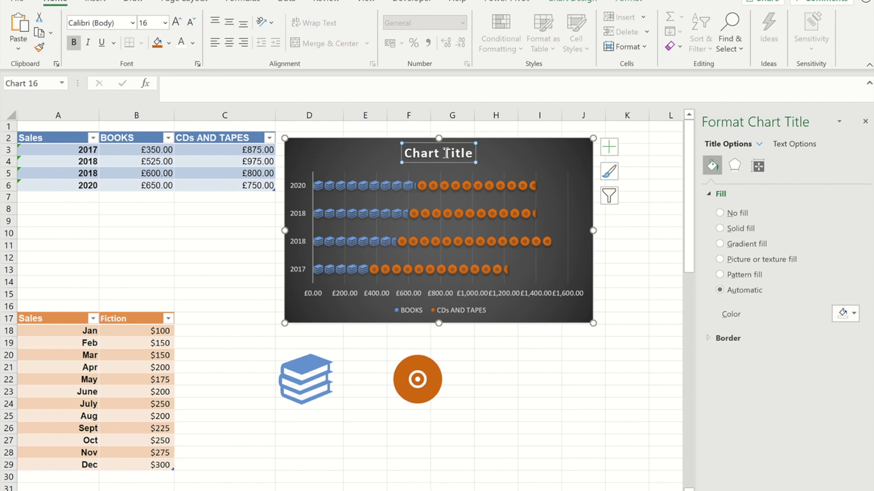
type("Sales Split")
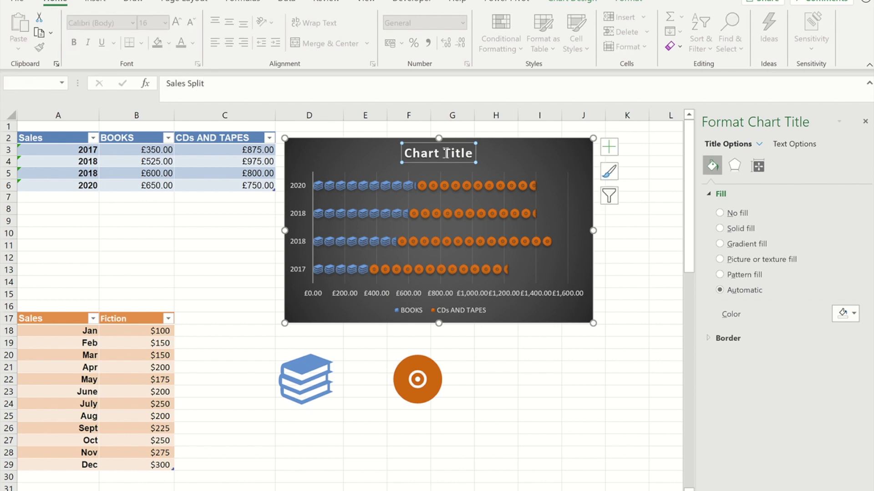
key("Return")
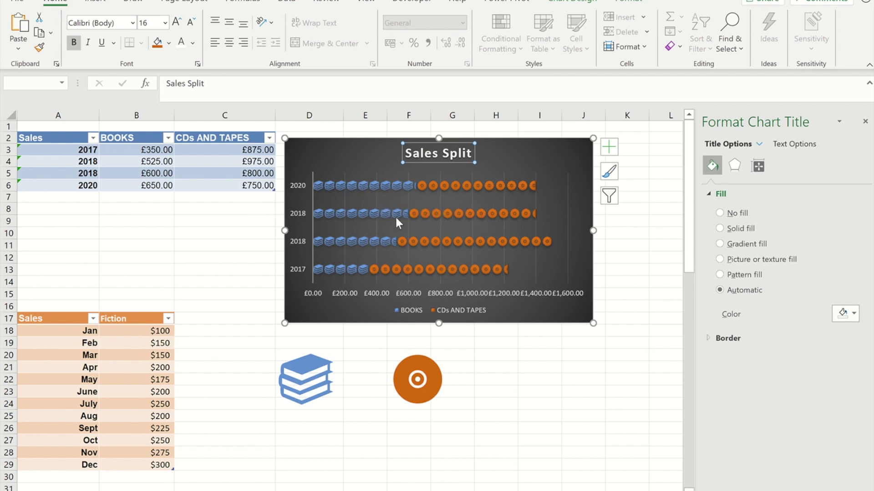
left_click(559, 154)
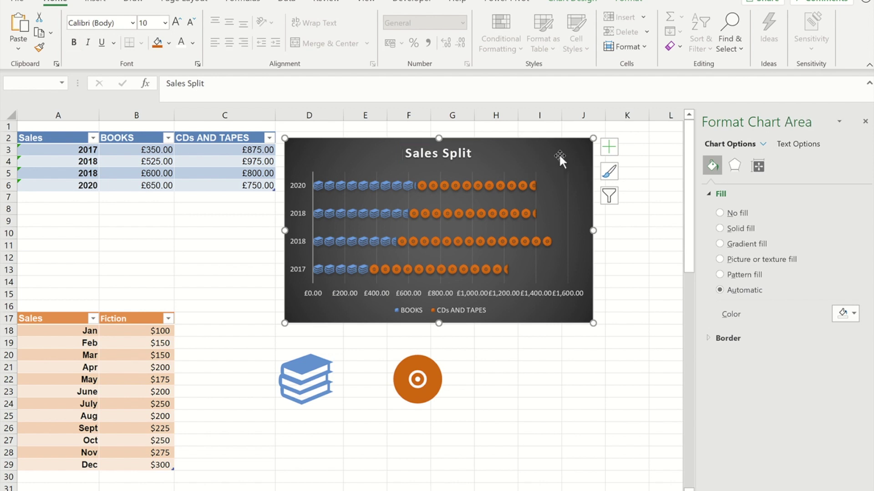
Turn on data labels and set the BOOKS labels to font size 20.
left_click(610, 148)
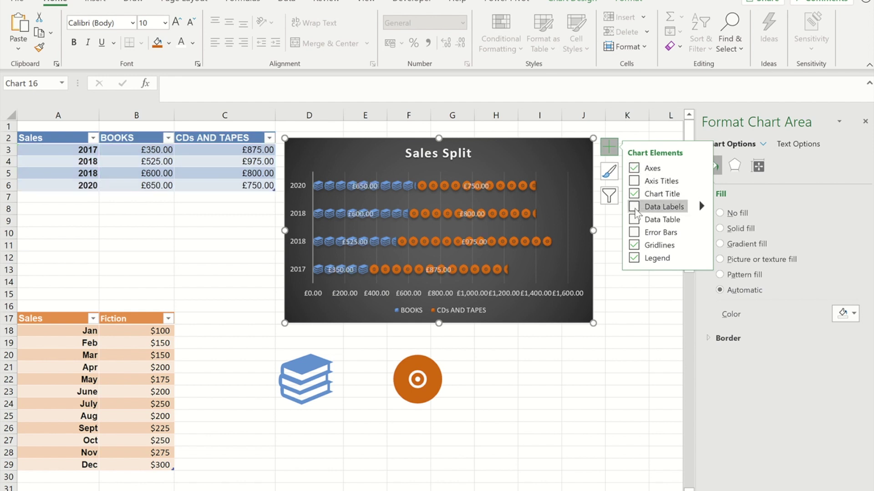
left_click(634, 208)
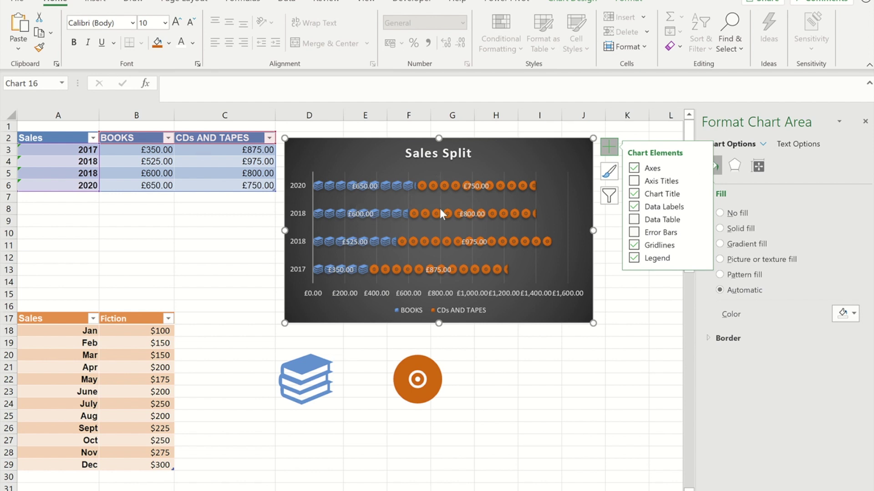
left_click(358, 184)
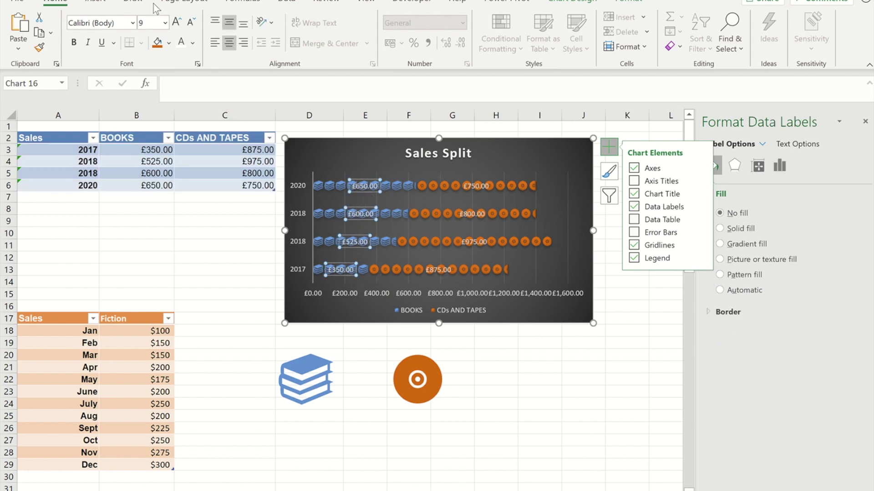
left_click(164, 23)
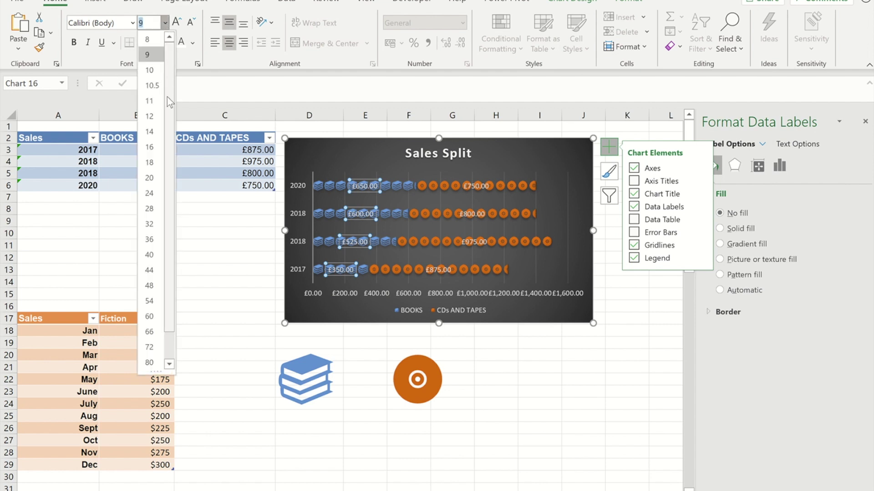
left_click(148, 177)
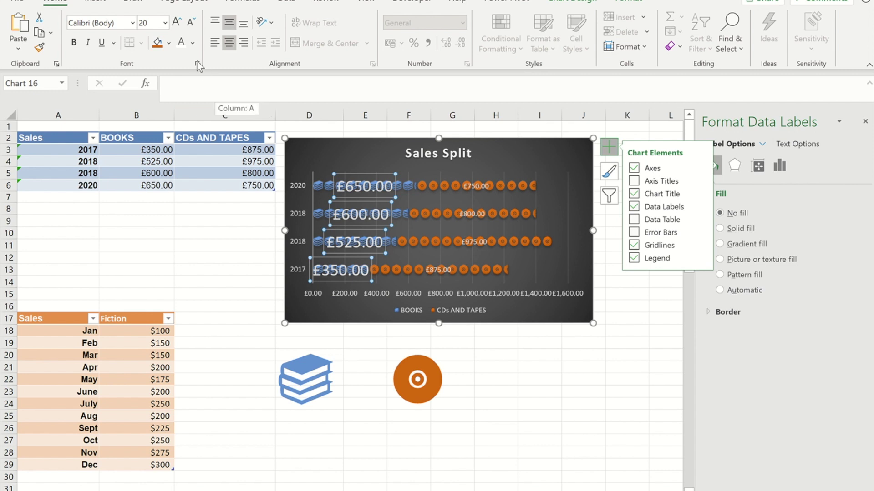
Try a blue background on the BOOKS labels, then set it back to no fill.
left_click(169, 42)
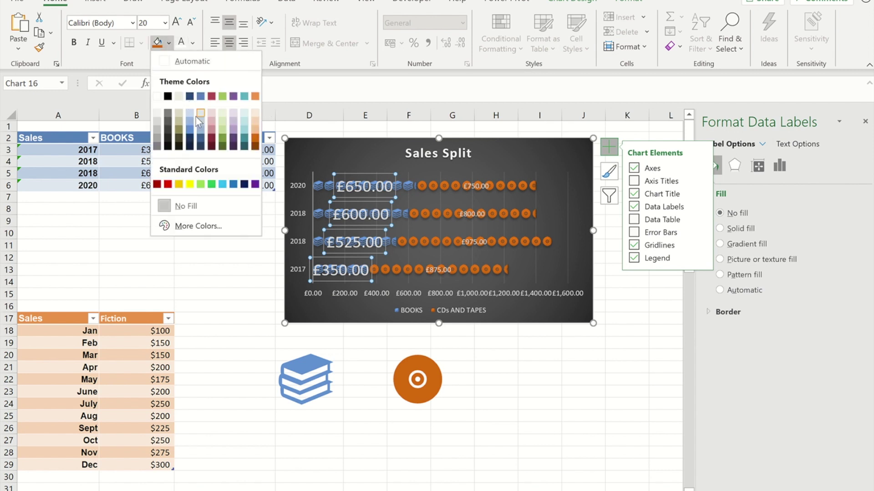
left_click(190, 130)
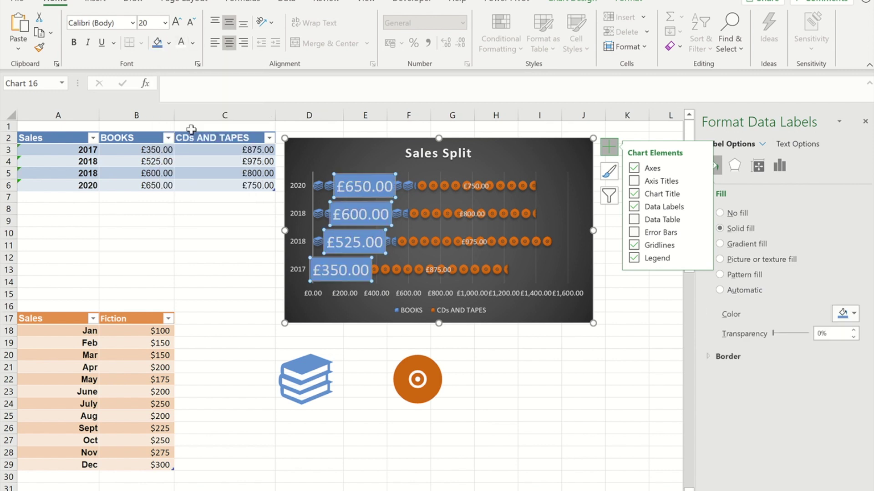
left_click(168, 43)
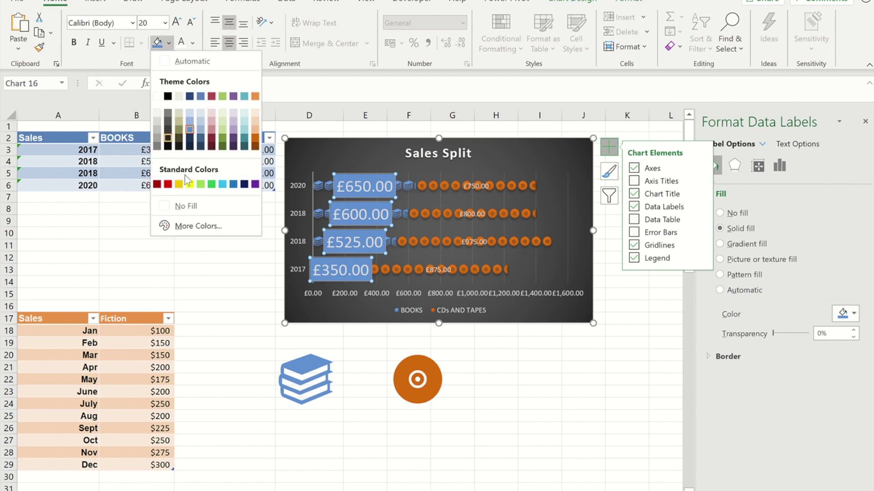
left_click(184, 205)
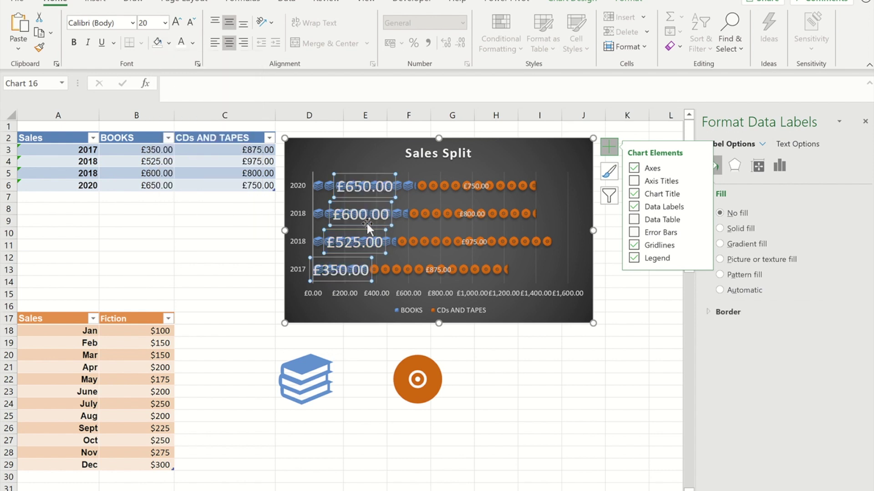
Set the CDs AND TAPES labels to font size 20 and remove the chart gridlines.
left_click(476, 186)
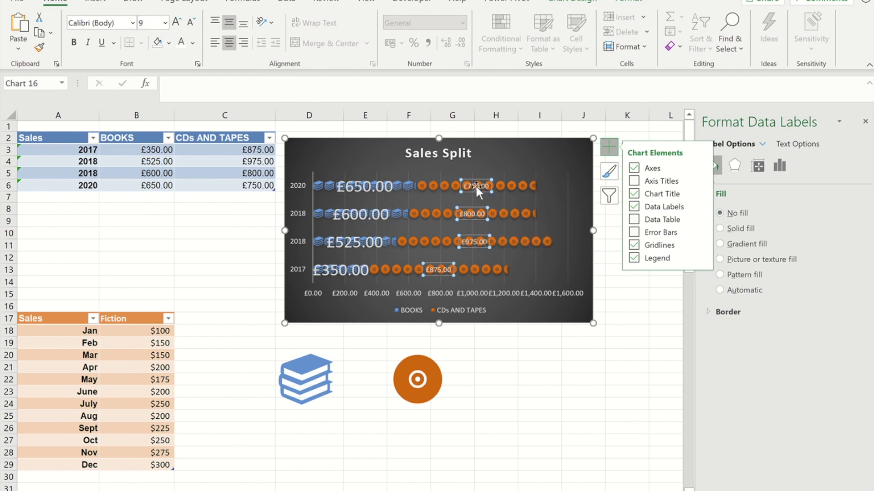
left_click(165, 22)
left_click(150, 178)
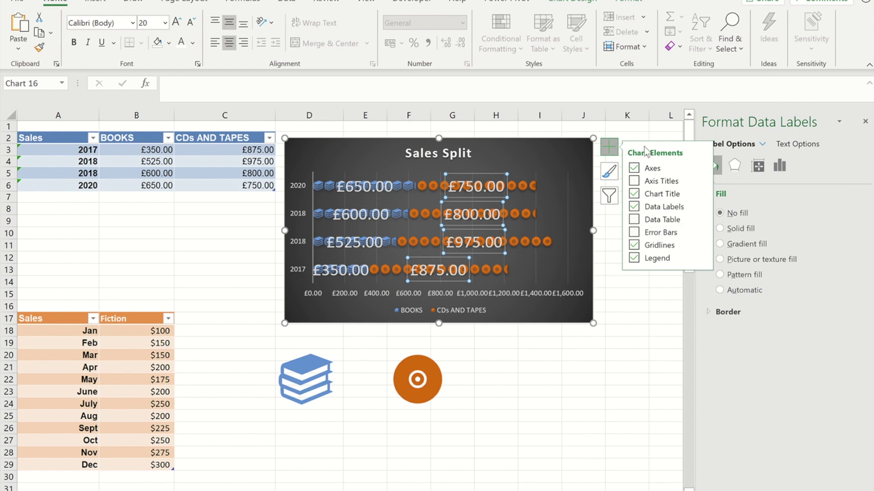
left_click(634, 246)
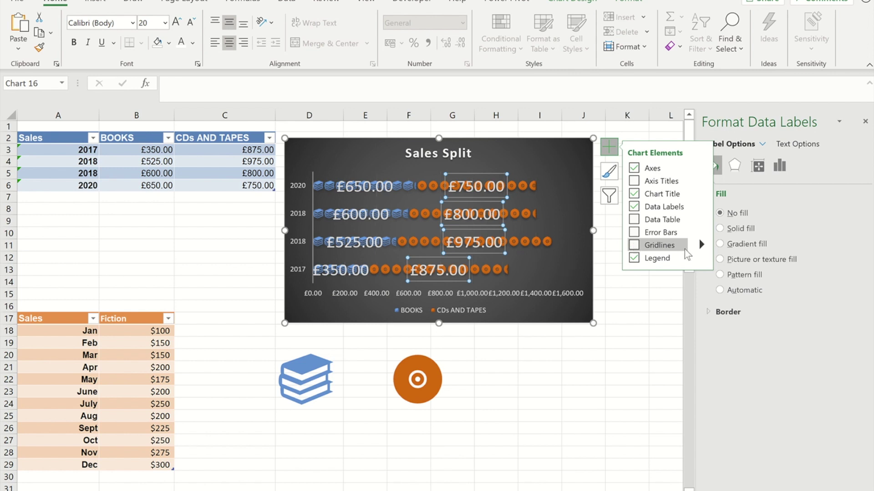
left_click(659, 336)
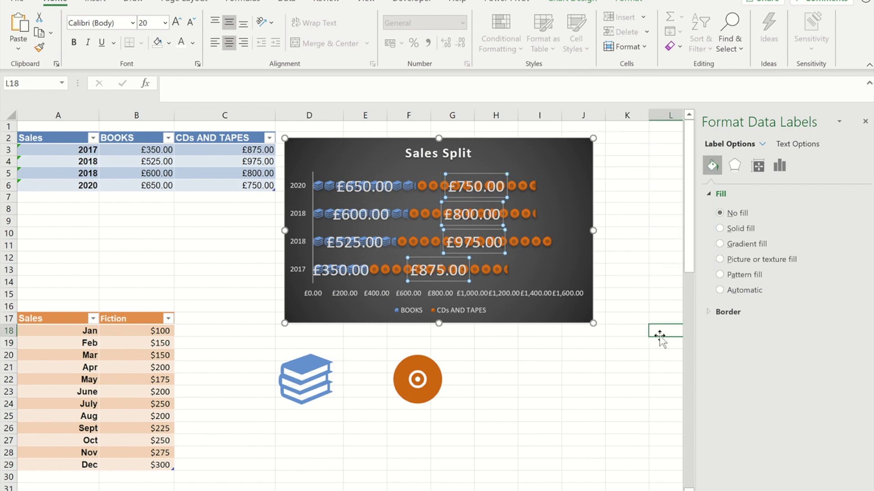
Use Move Chart to relocate the Sales Split chart to new sheet Chart4.
right_click(543, 157)
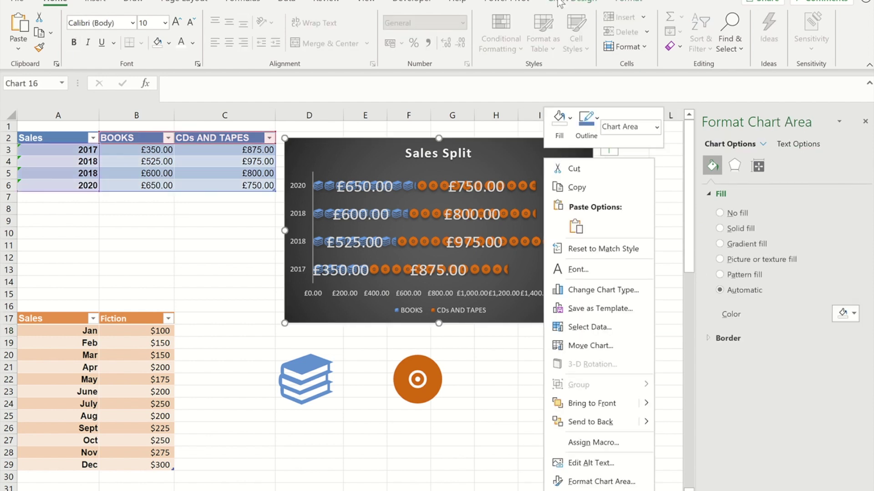
left_click(560, 3)
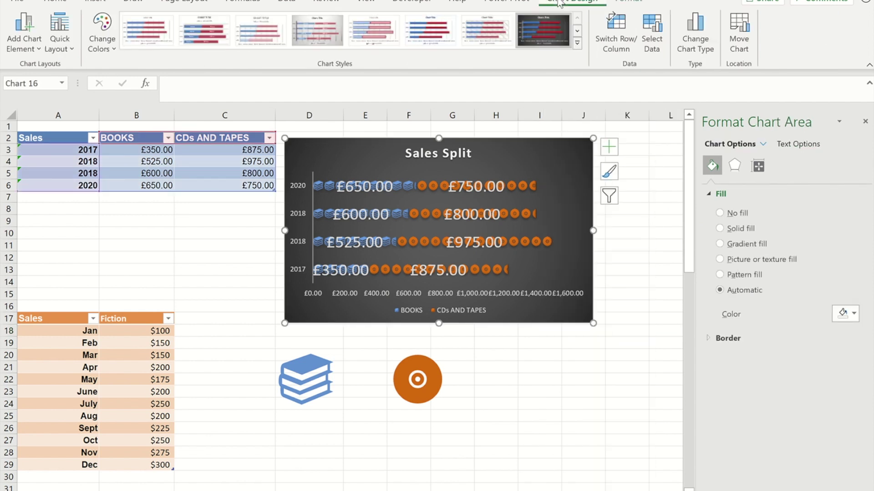
left_click(738, 36)
left_click(494, 295)
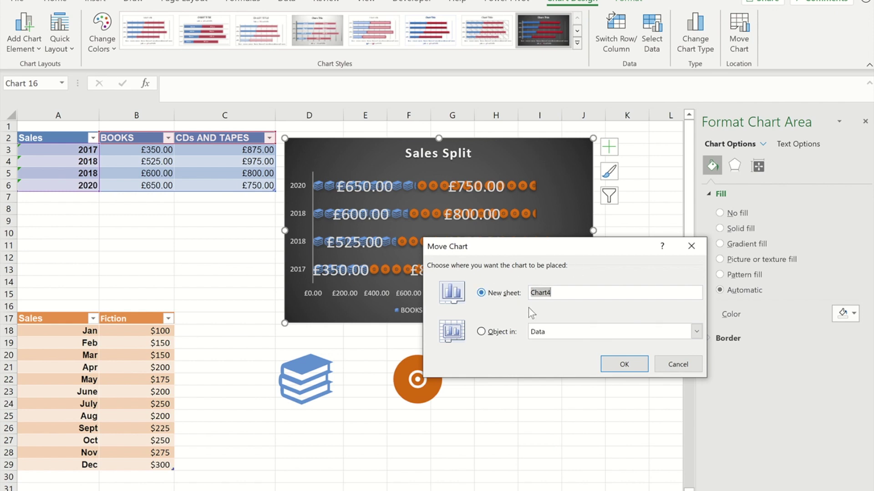
left_click(624, 364)
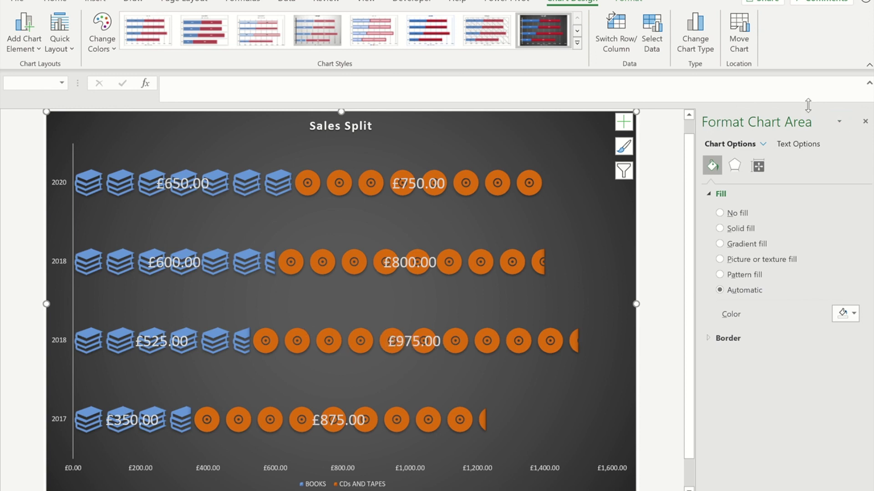
Close the Format Chart Area pane, keeping the dark picture-filled chart style after a brief undo/redo.
left_click(865, 121)
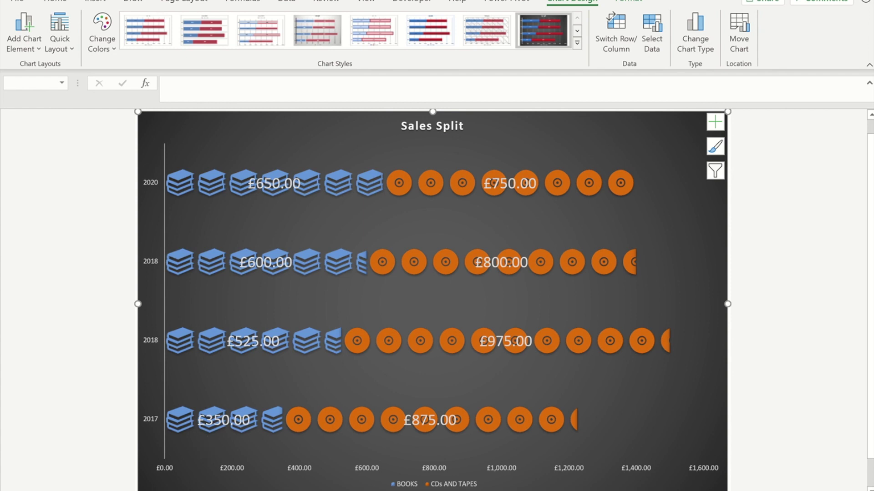
key("ctrl+z")
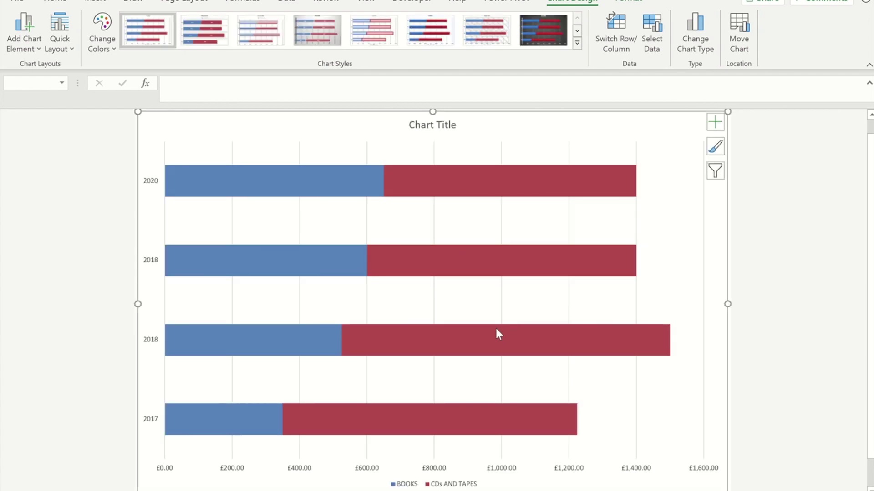
mouse_move(496, 329)
key("ctrl+y")
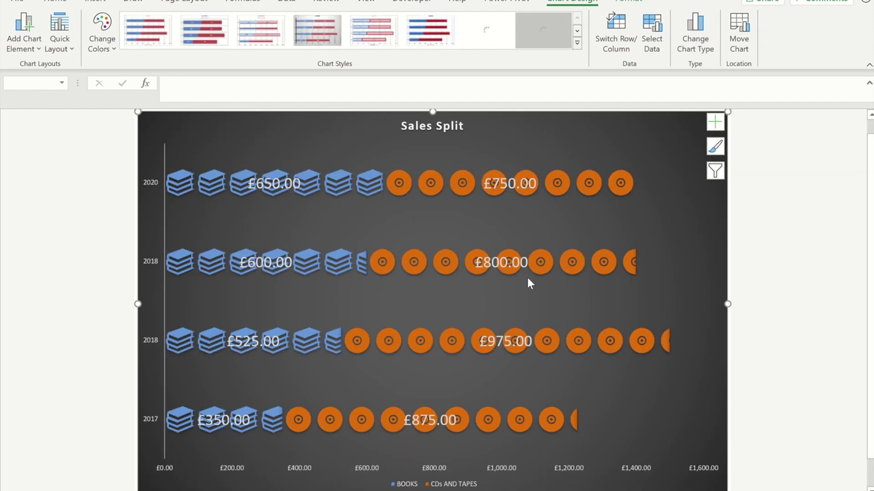